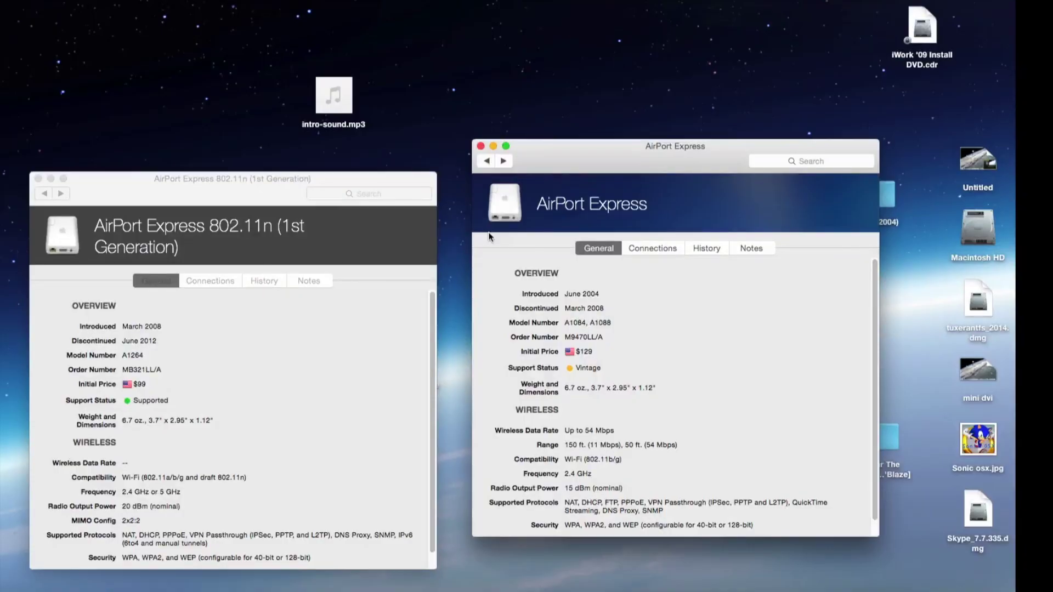
- Nudge the 802.11n window up and bring the original AirPort Express specs to the front
left_click_drag(242, 170, 243, 140)
left_click(560, 153)
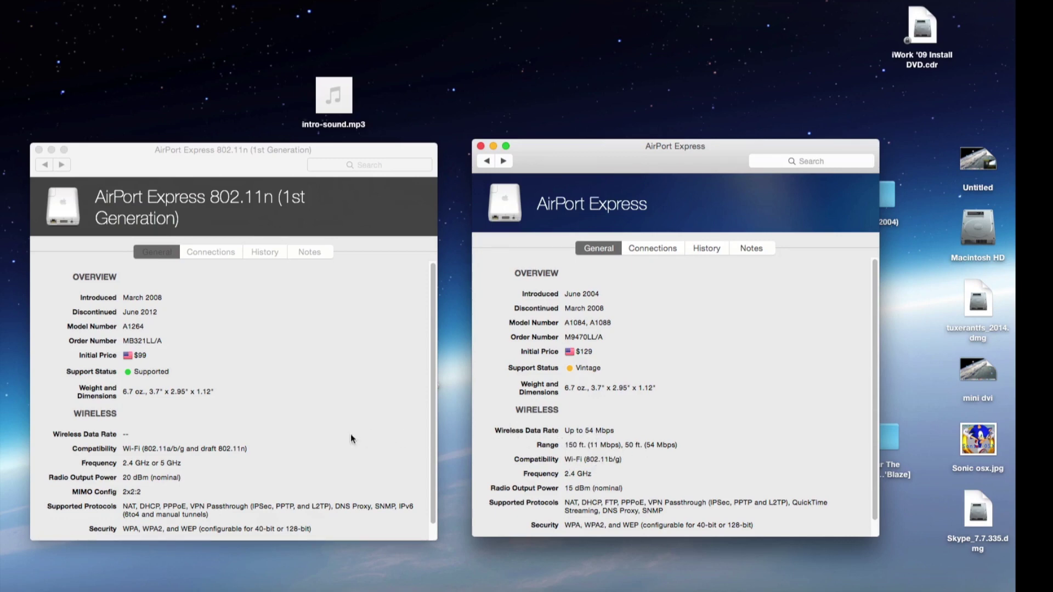
scroll(338, 435, "down", 1)
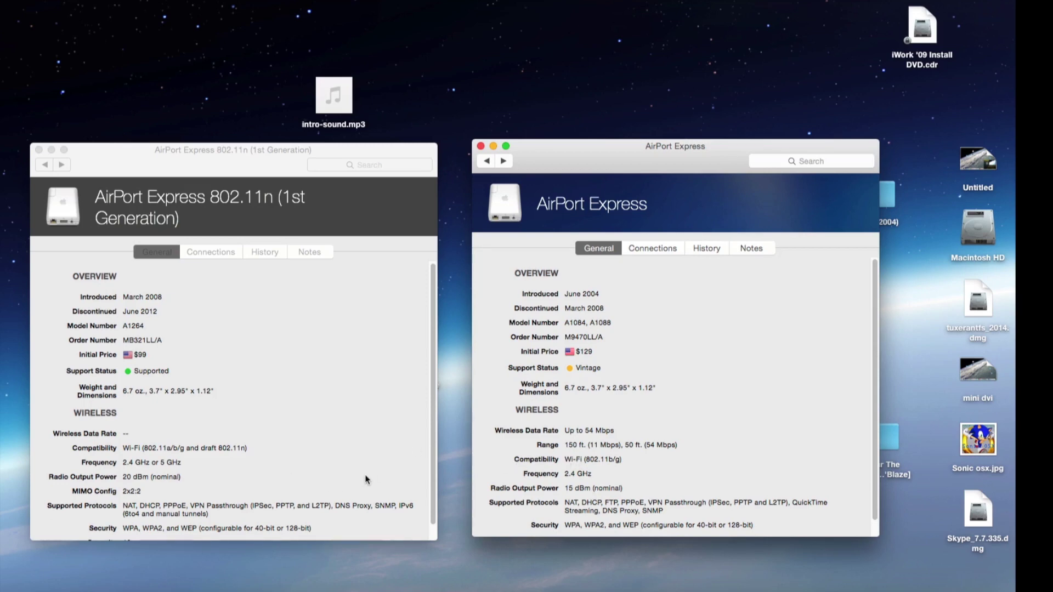
- Browse the original model's Connections, Notes and History tabs, return to General, and minimize the 802.11n window
left_click(655, 249)
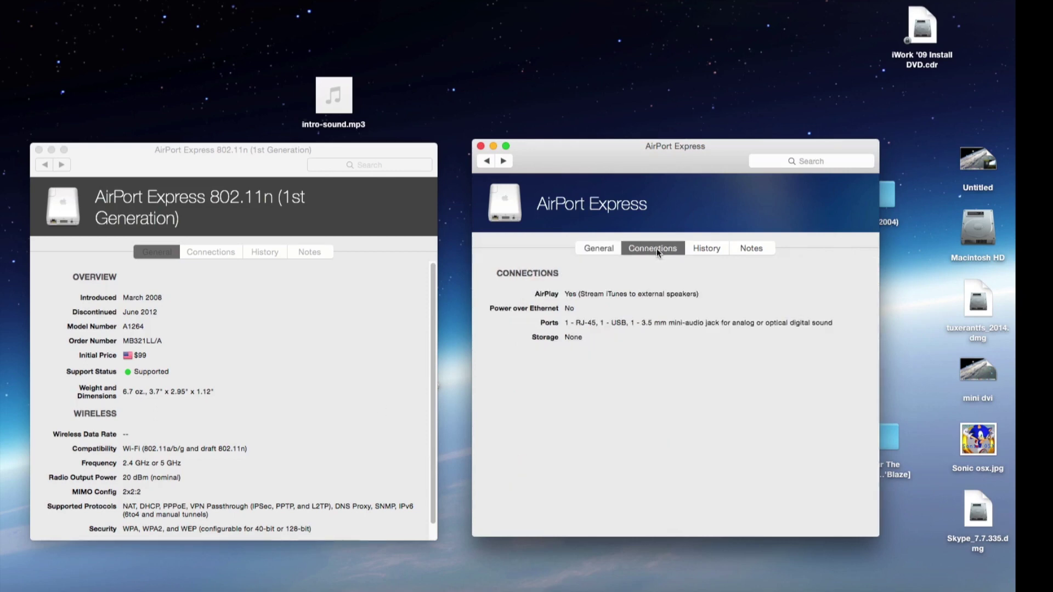
left_click(742, 251)
left_click(707, 248)
left_click(676, 248)
left_click(597, 250)
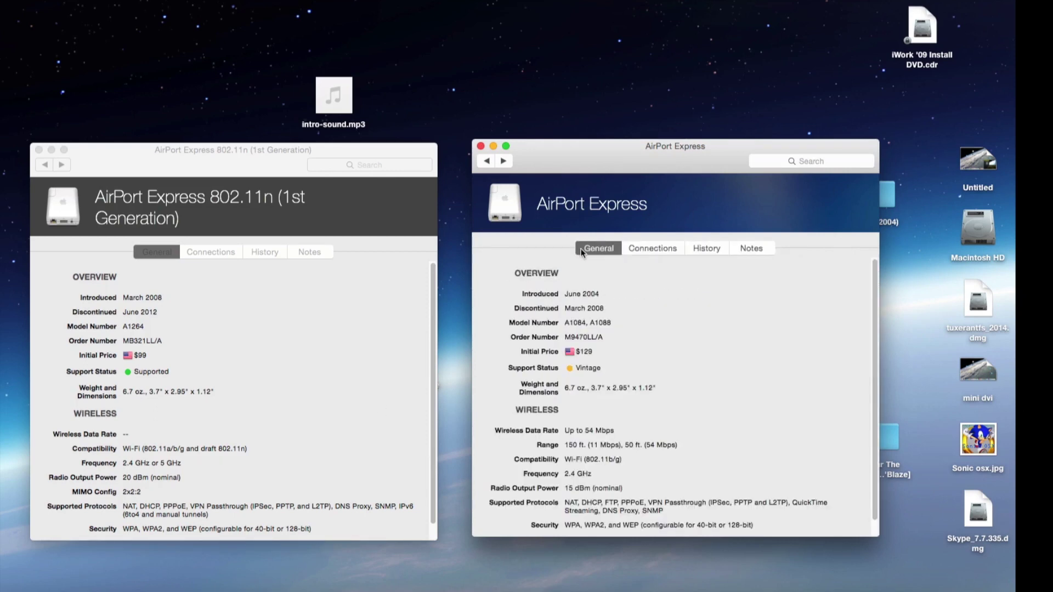
left_click(51, 150)
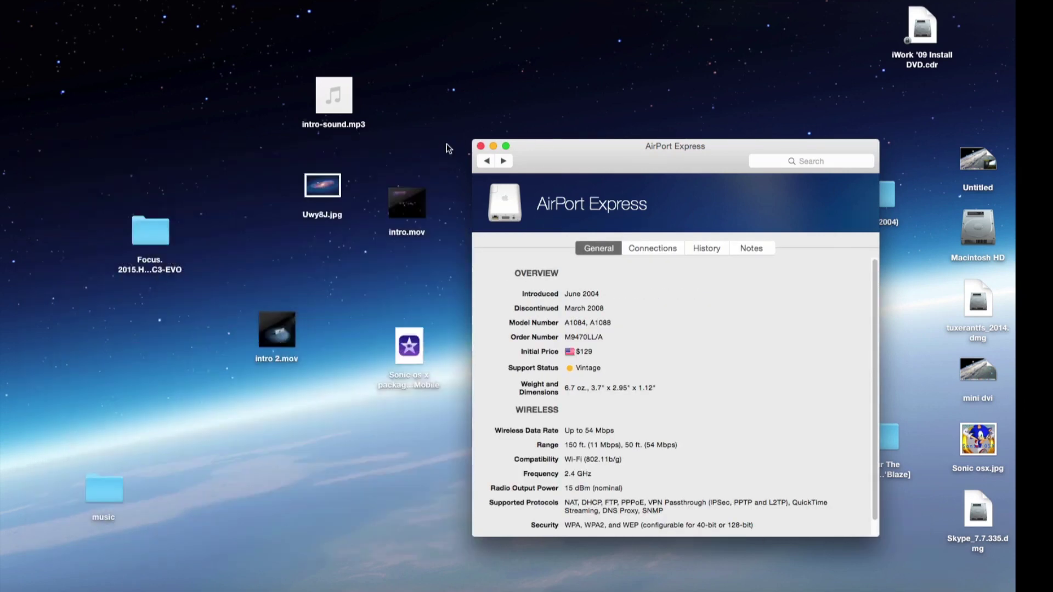
- Minimize Mactracker and open AirPort Utility's network diagram, selecting the AirPort Extreme
left_click(493, 146)
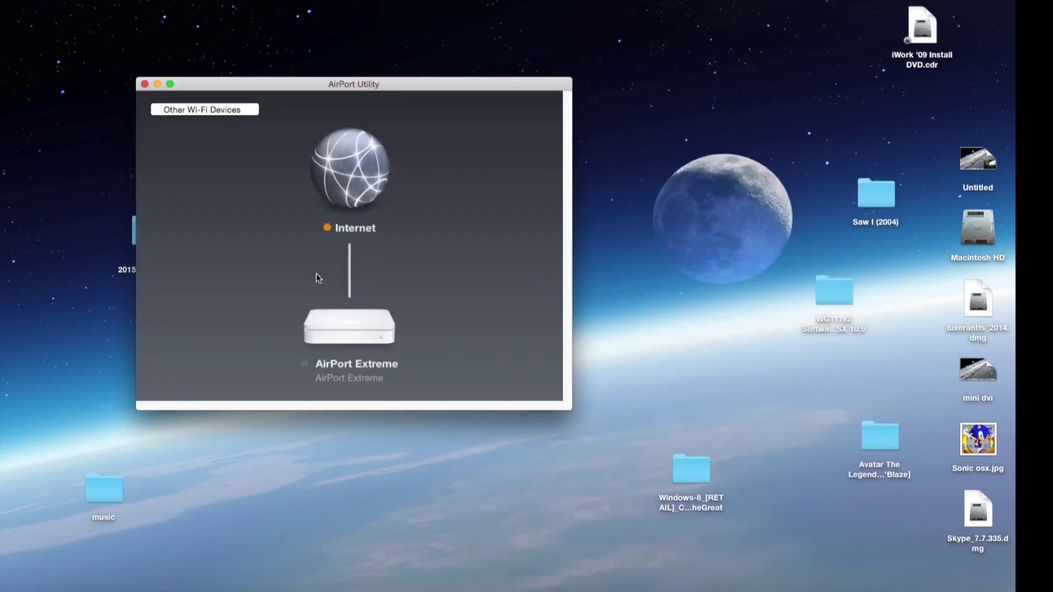
left_click(343, 157)
left_click(339, 328)
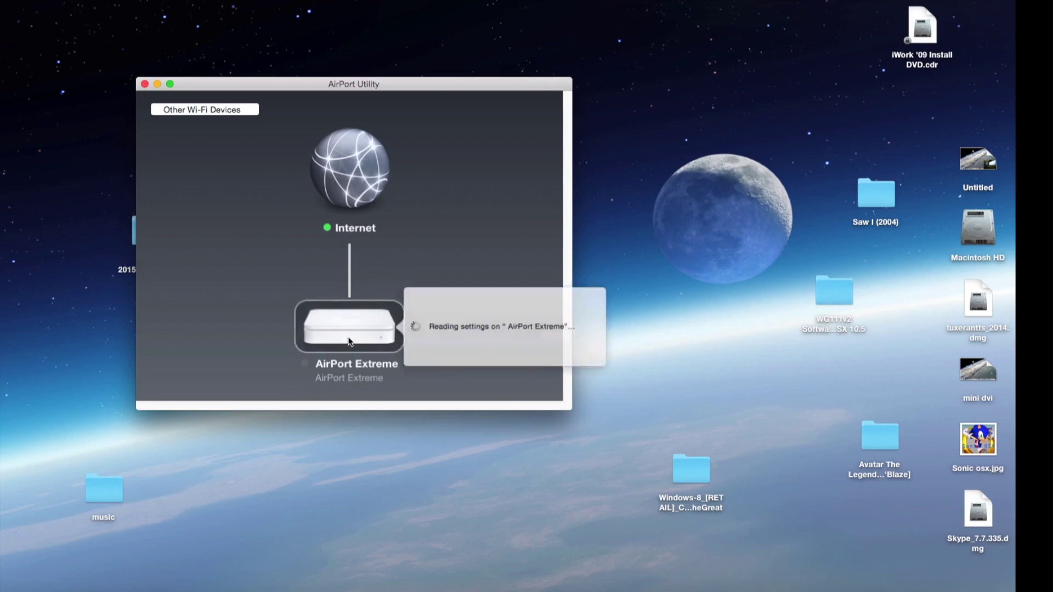
- Check the empty Other Wi-Fi Devices list, reread the AirPort Extreme settings, and inspect the Wi-Fi menu
left_click(220, 110)
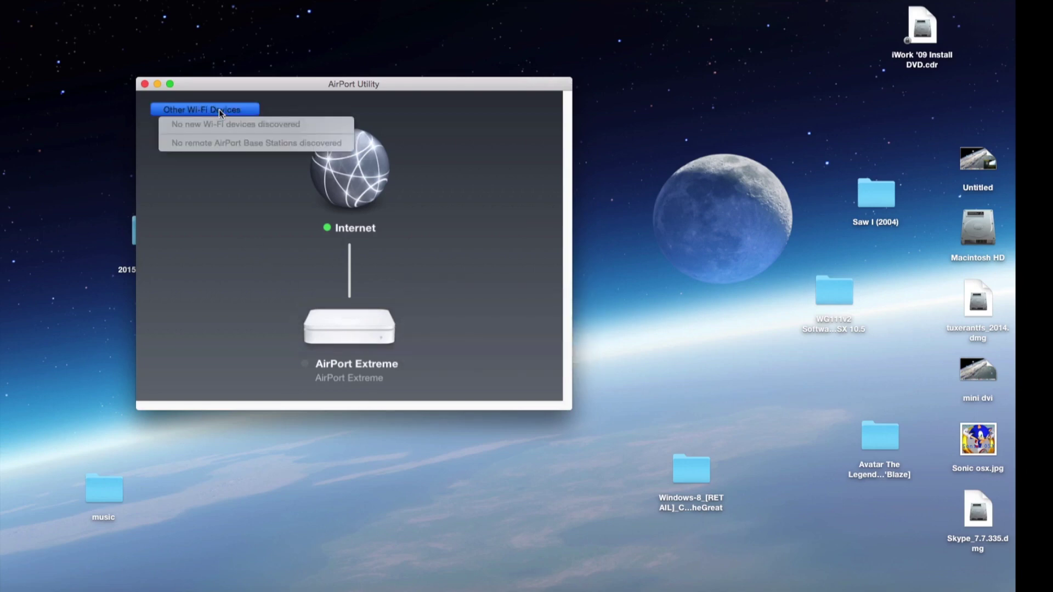
left_click(233, 207)
left_click(360, 335)
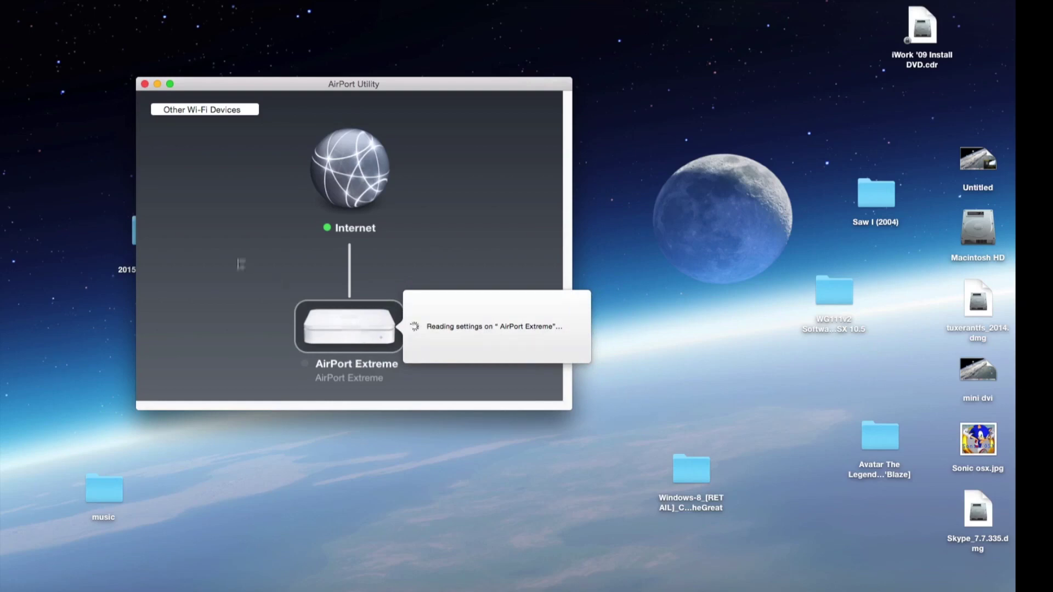
left_click(315, 321)
left_click(732, 1)
left_click(820, 1)
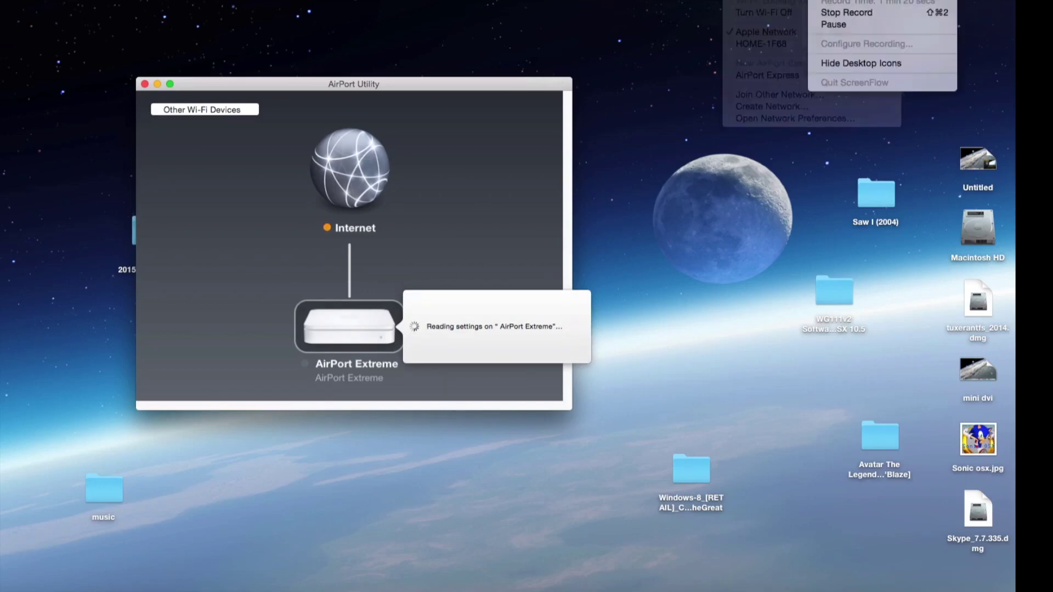
left_click(819, 12)
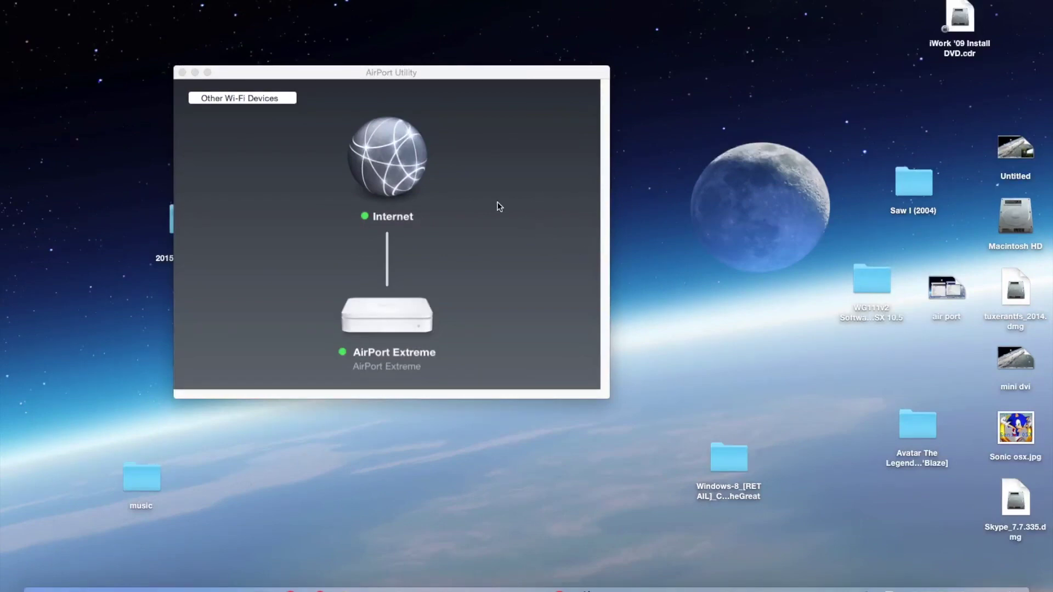
- View the AirPort Extreme and Internet connection details in the diagram, then close them
left_click(398, 285)
left_click(398, 308)
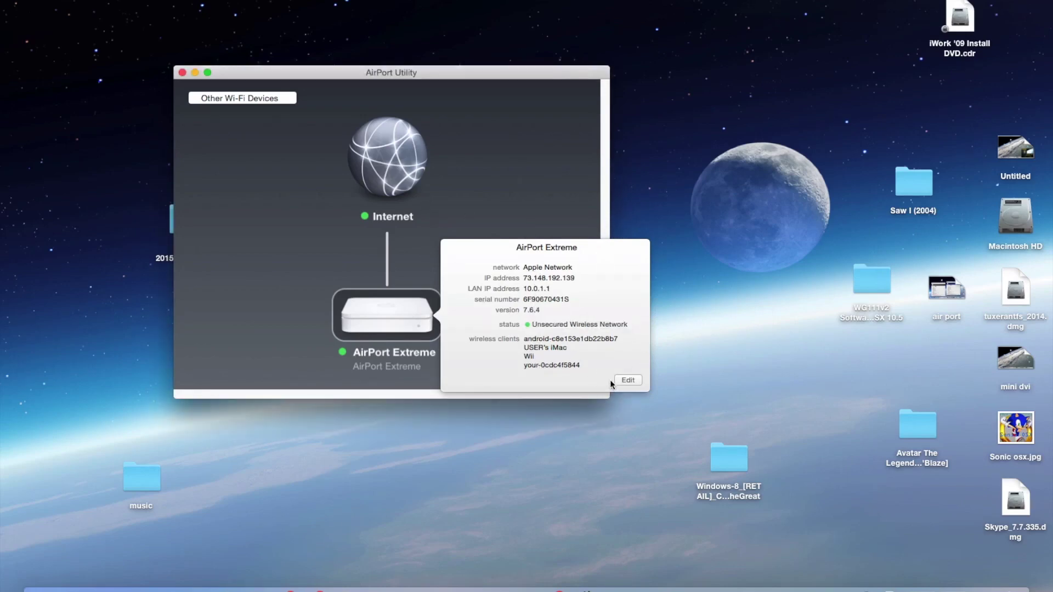
left_click(387, 165)
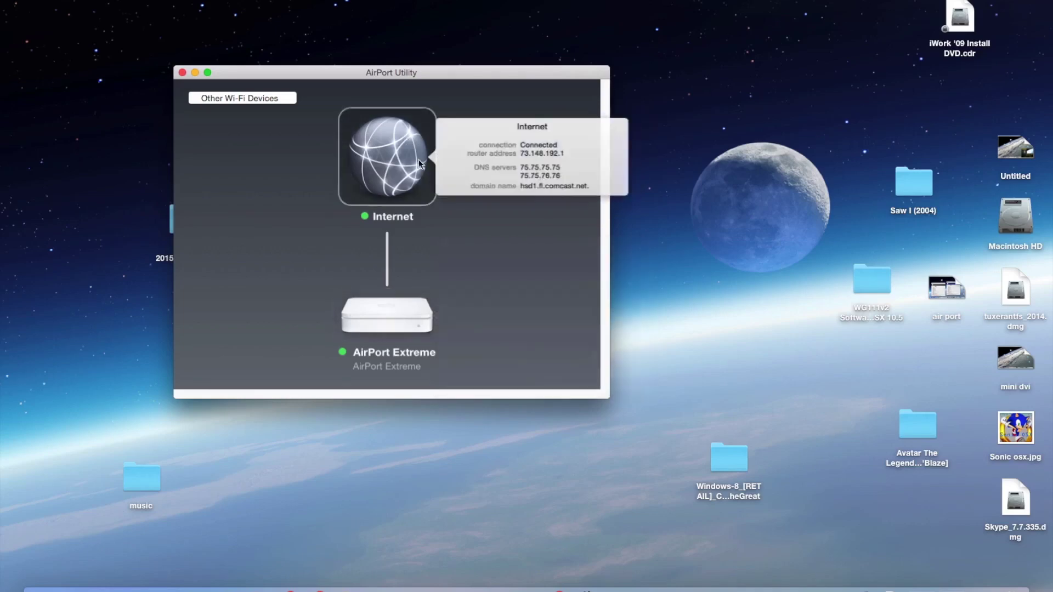
left_click(402, 329)
left_click(545, 192)
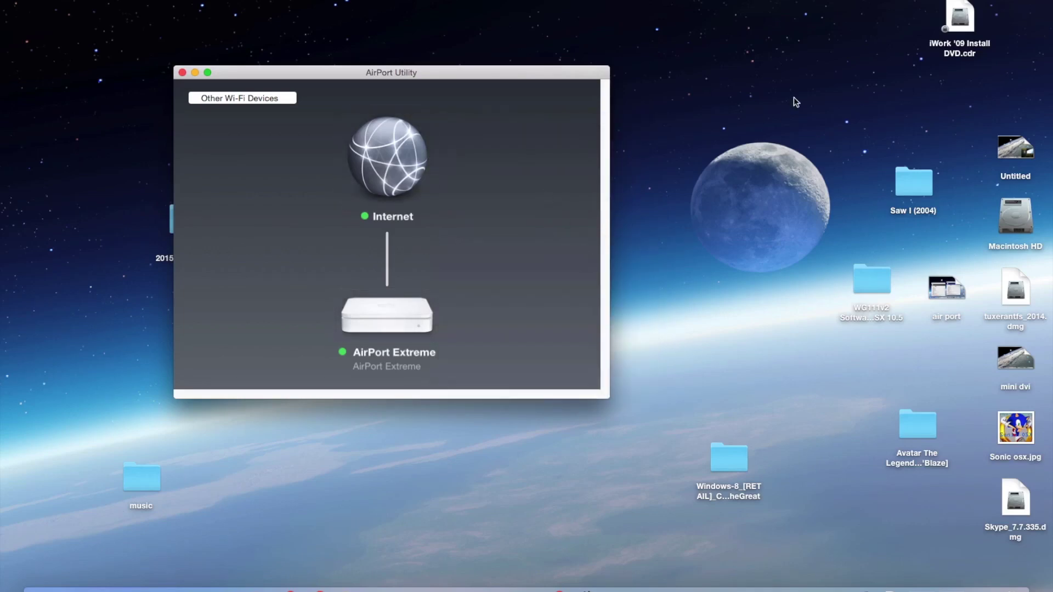
- Check Other Wi-Fi Devices, then choose the AirPort Express from the Wi-Fi menu to set it up
left_click(243, 98)
left_click(236, 217)
left_click(769, 0)
left_click(890, 67)
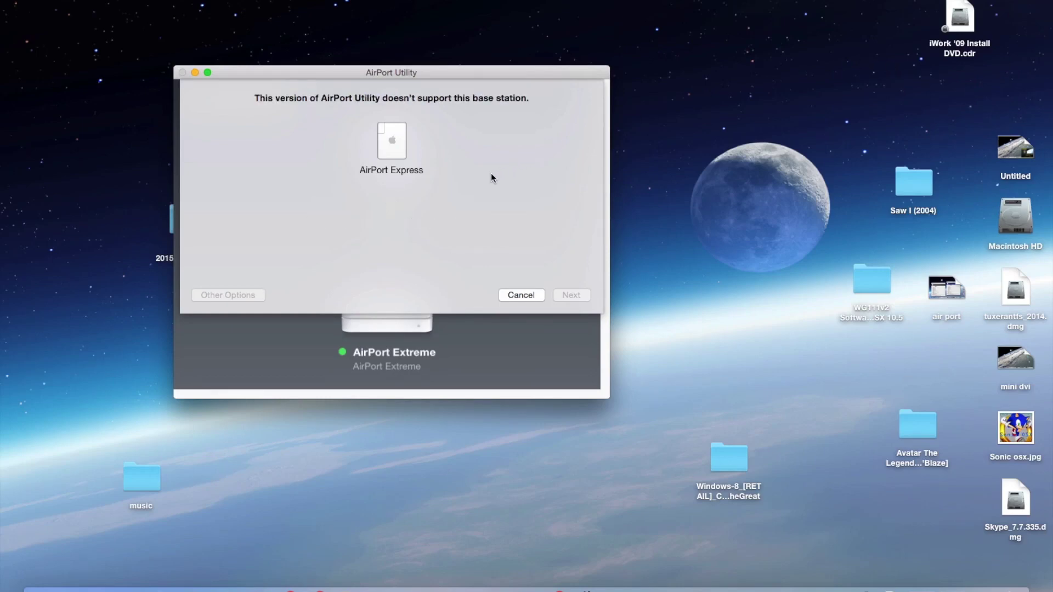
- Dismiss the unsupported notice and retry the AirPort Express setup from the Wi-Fi menu
left_click(517, 295)
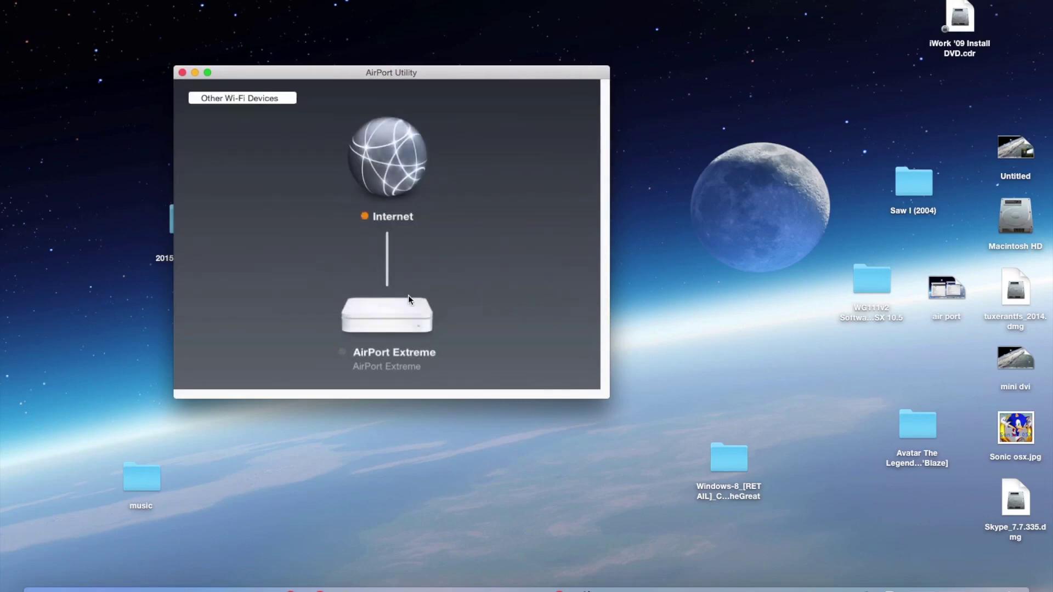
left_click(771, 0)
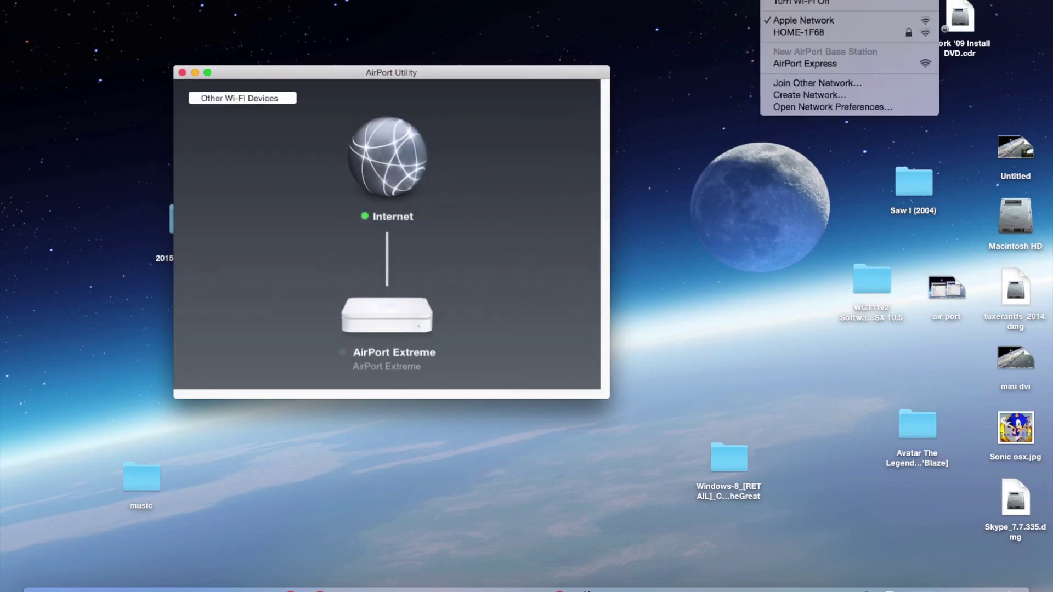
left_click(868, 63)
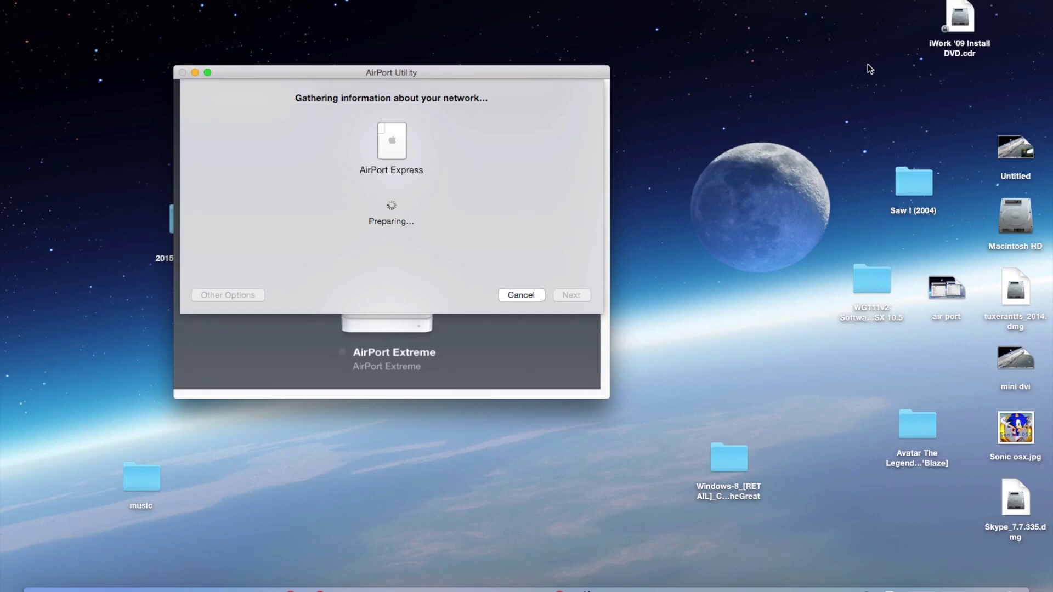
- Cancel the unsupported notice again and close the AirPort Extreme's settings readout
left_click(527, 302)
left_click(404, 329)
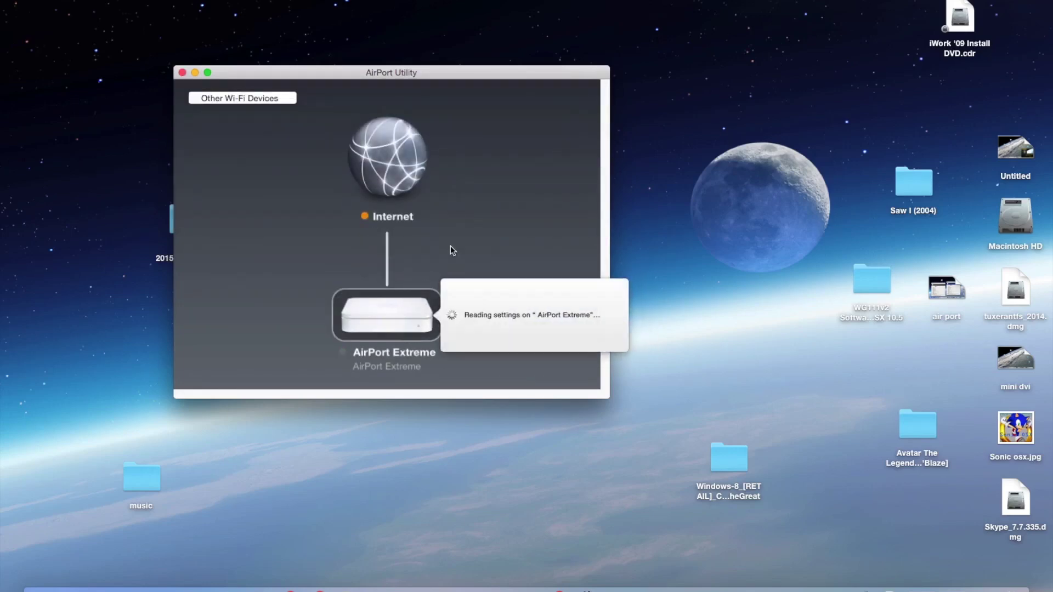
left_click(502, 204)
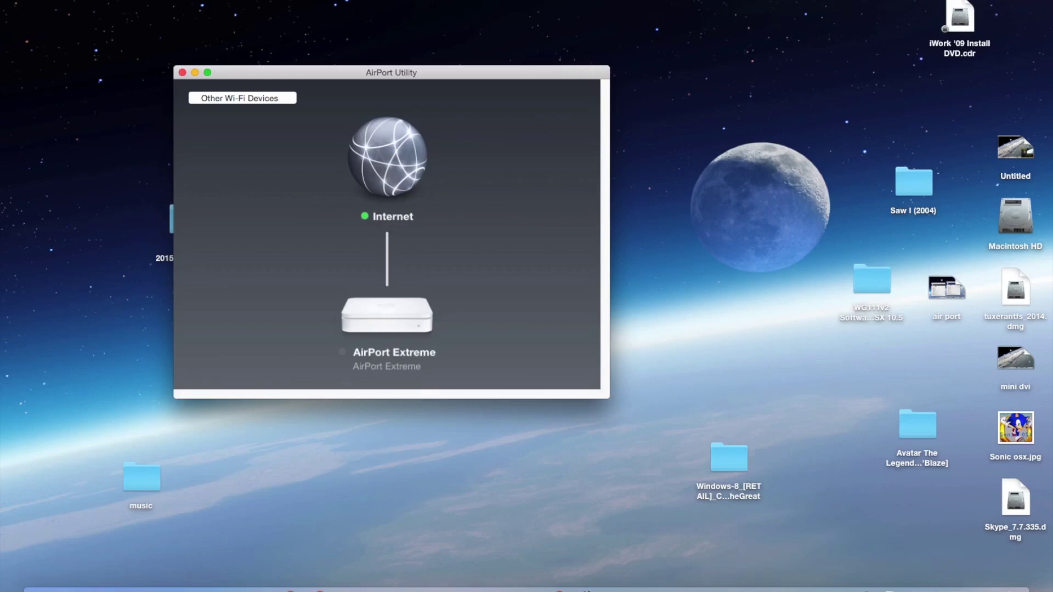
- Pause the recording and view the AirPort Express and AirPort Extreme info popovers
left_click(860, 1)
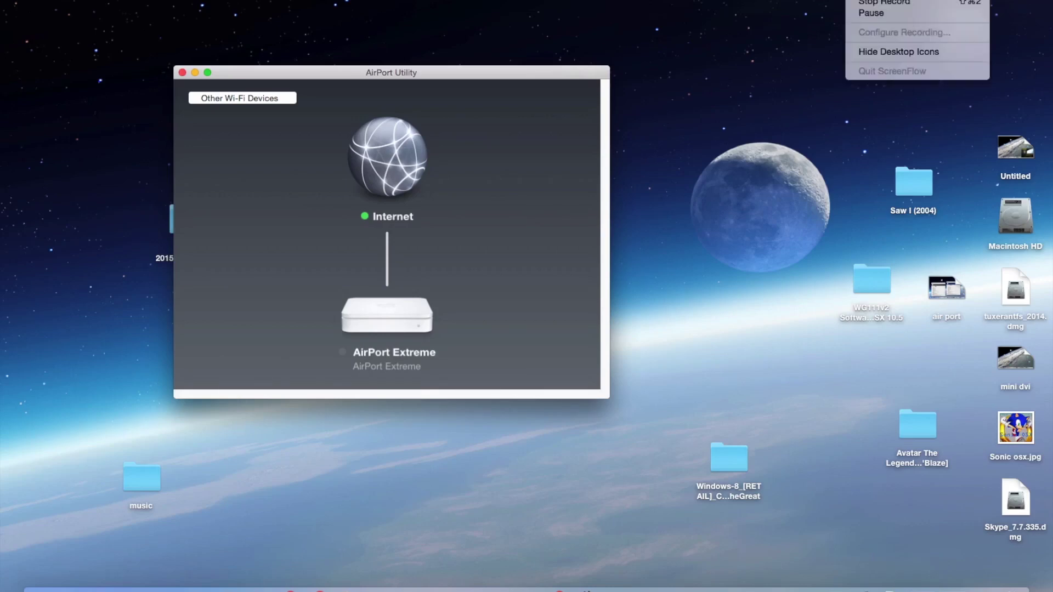
left_click(860, 16)
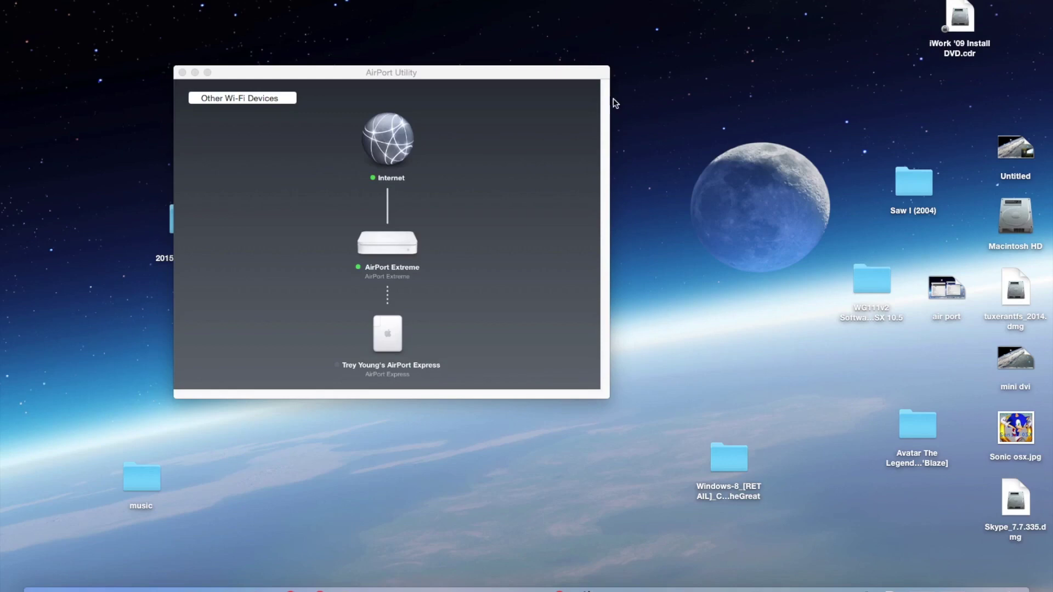
left_click(378, 331)
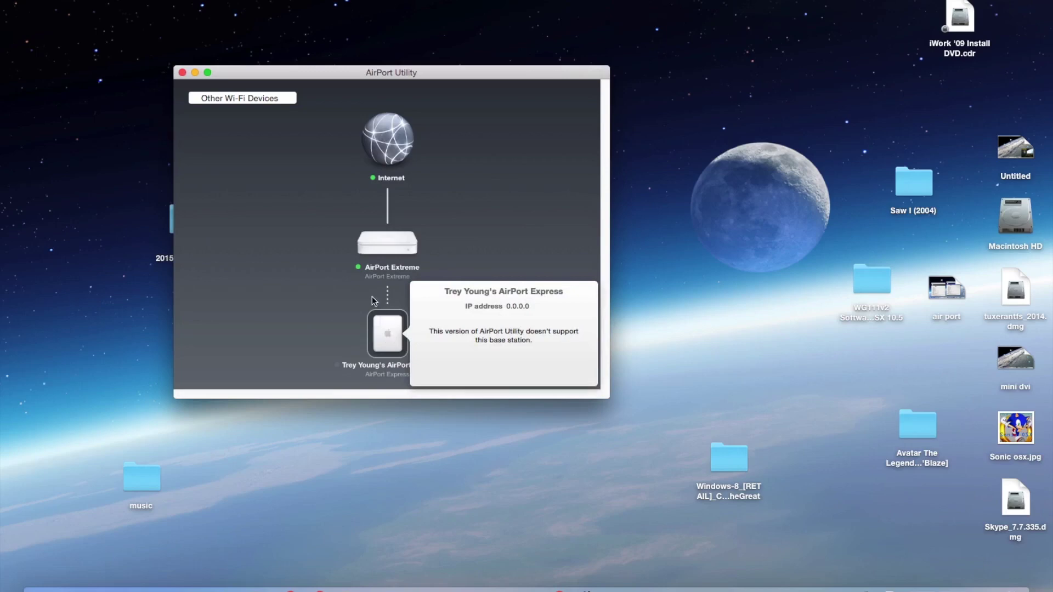
left_click(327, 295)
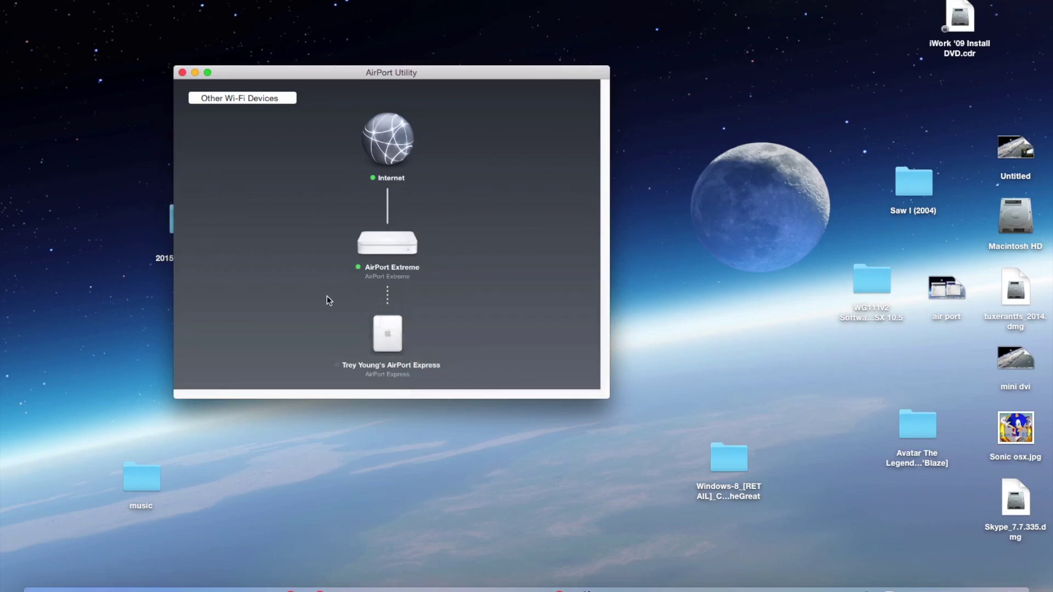
left_click(386, 247)
left_click(393, 341)
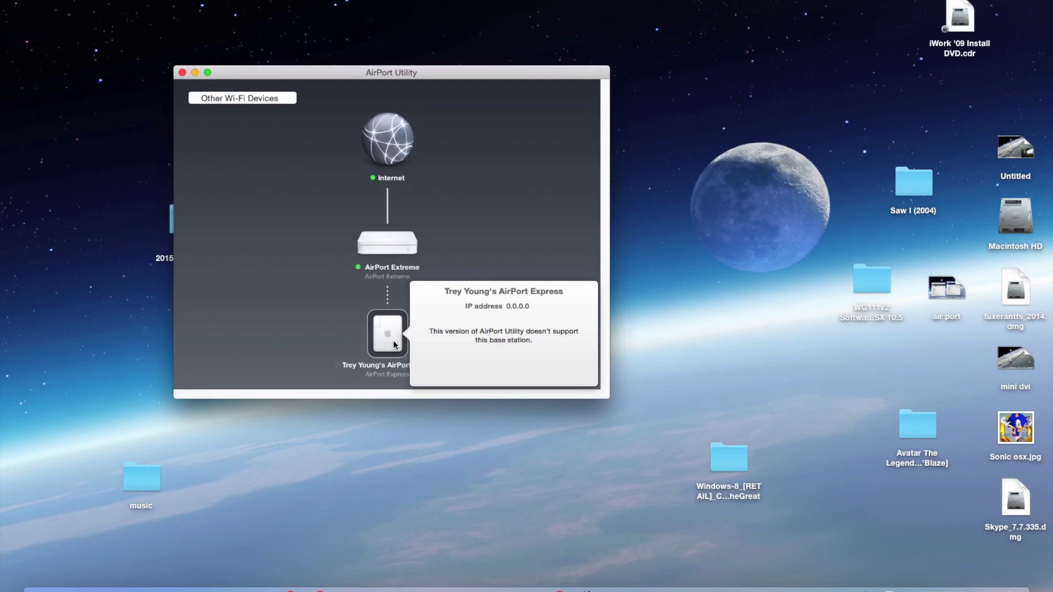
- View the AirPort Extreme and Internet details, then close the network list and popovers
left_click(389, 245)
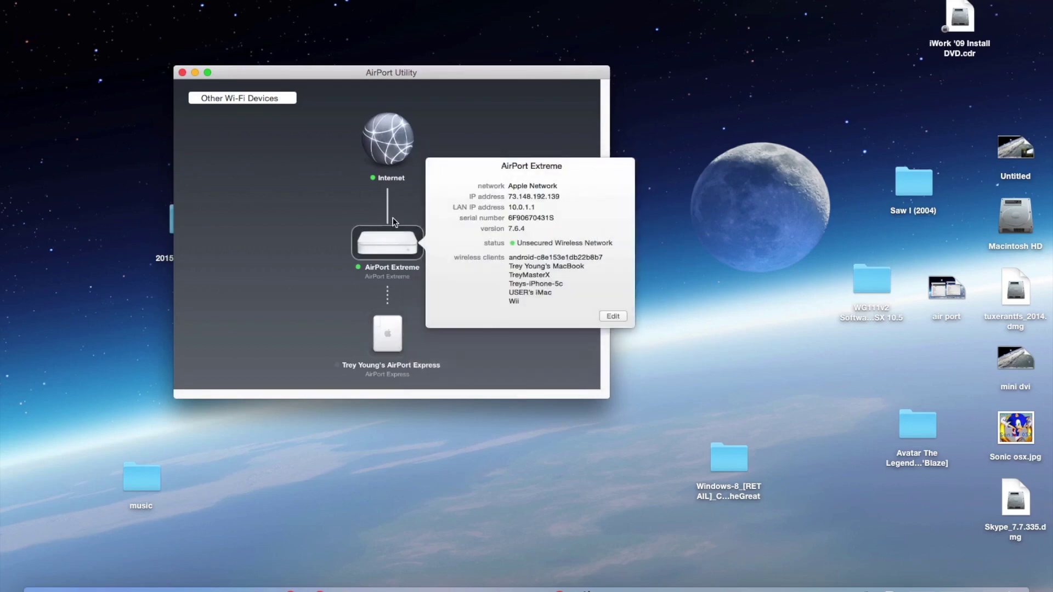
left_click(388, 160)
left_click(389, 255)
left_click(768, 0)
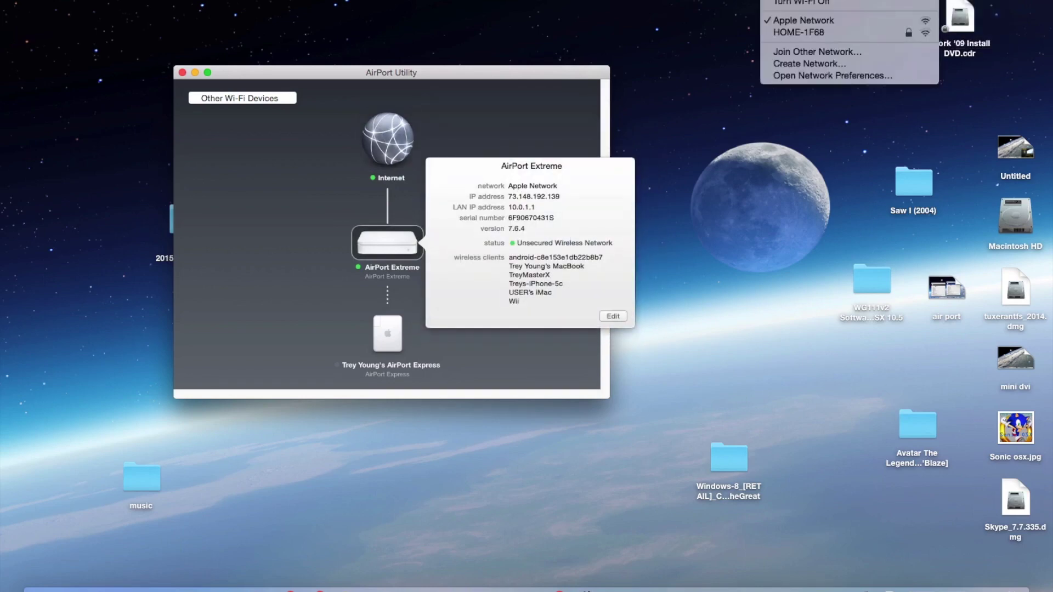
left_click(513, 87)
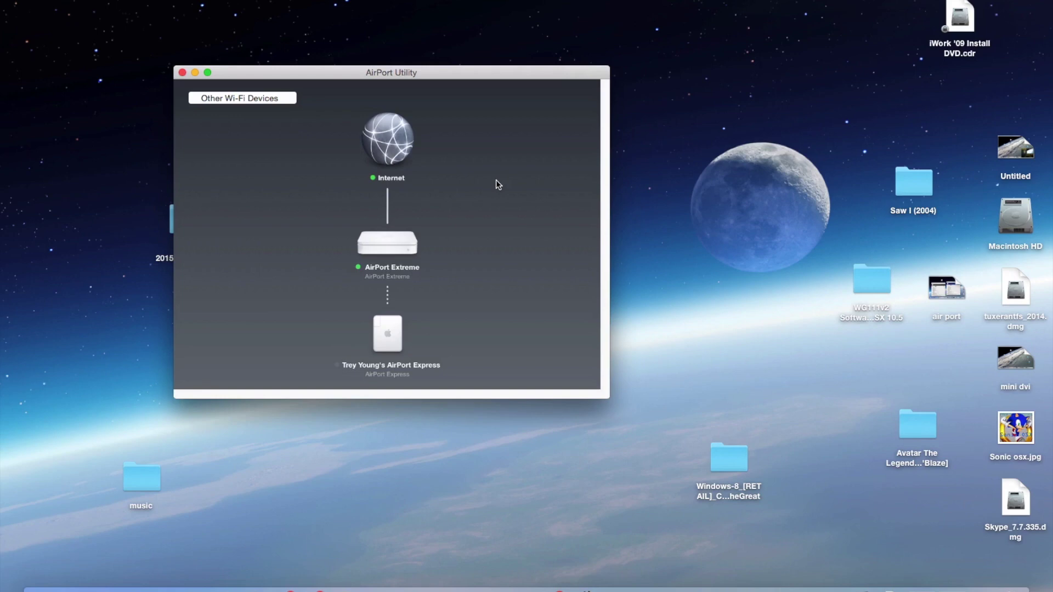
left_click(767, 0)
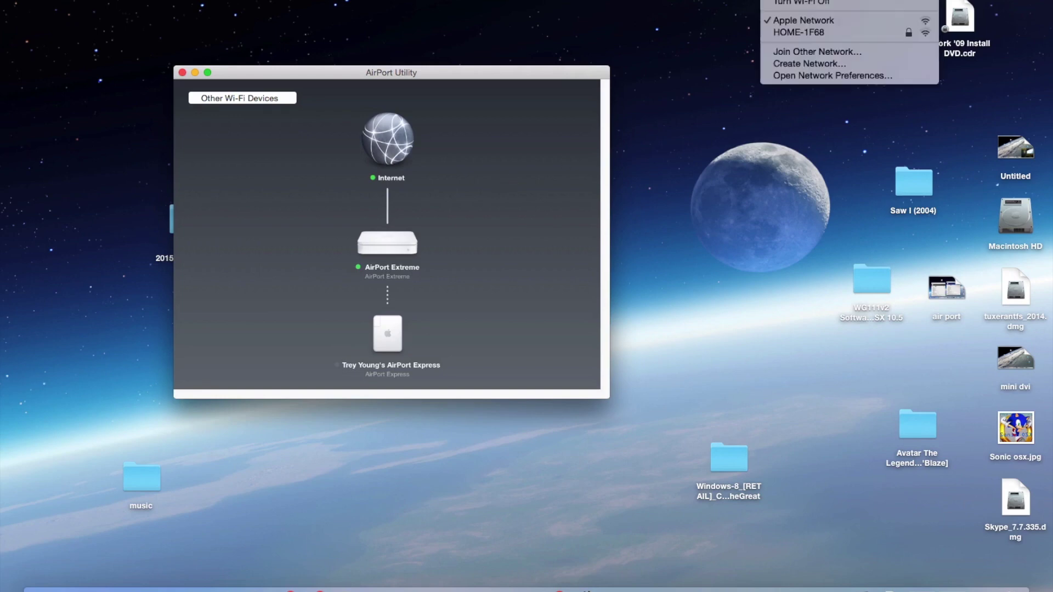
left_click(787, 187)
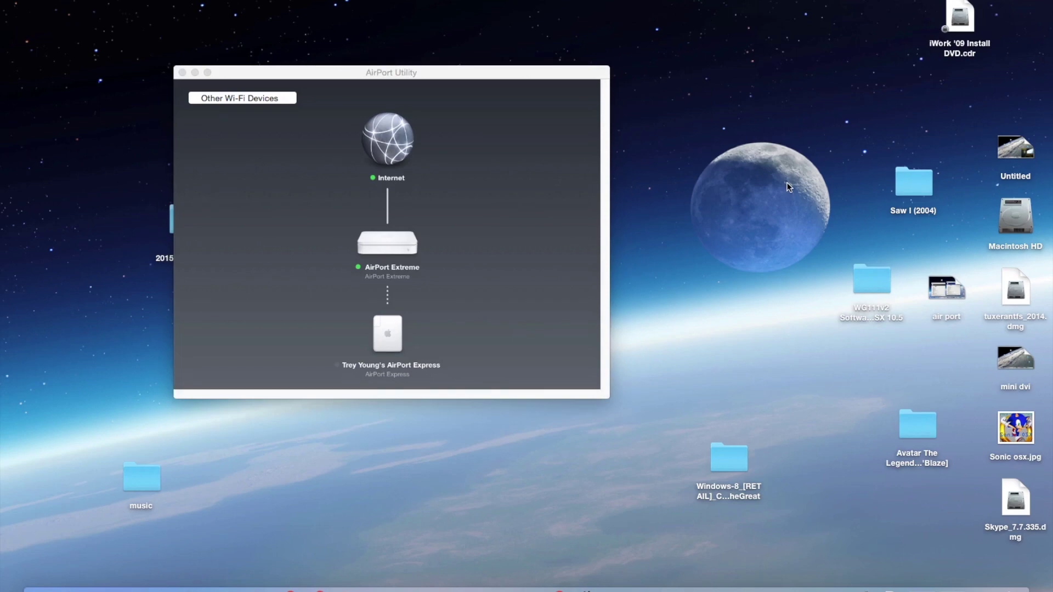
left_click(767, 0)
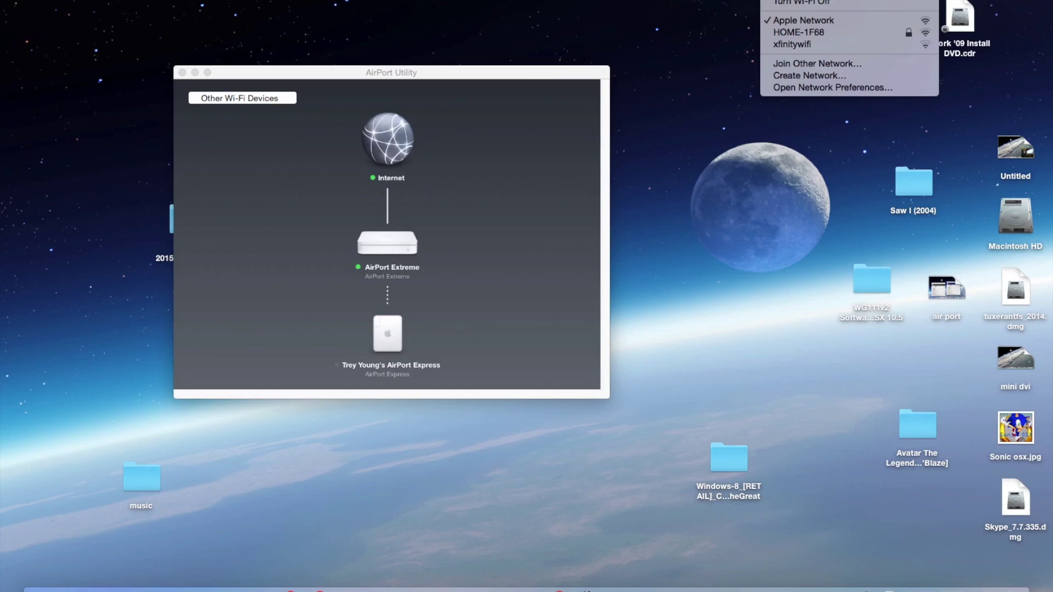
left_click(714, 139)
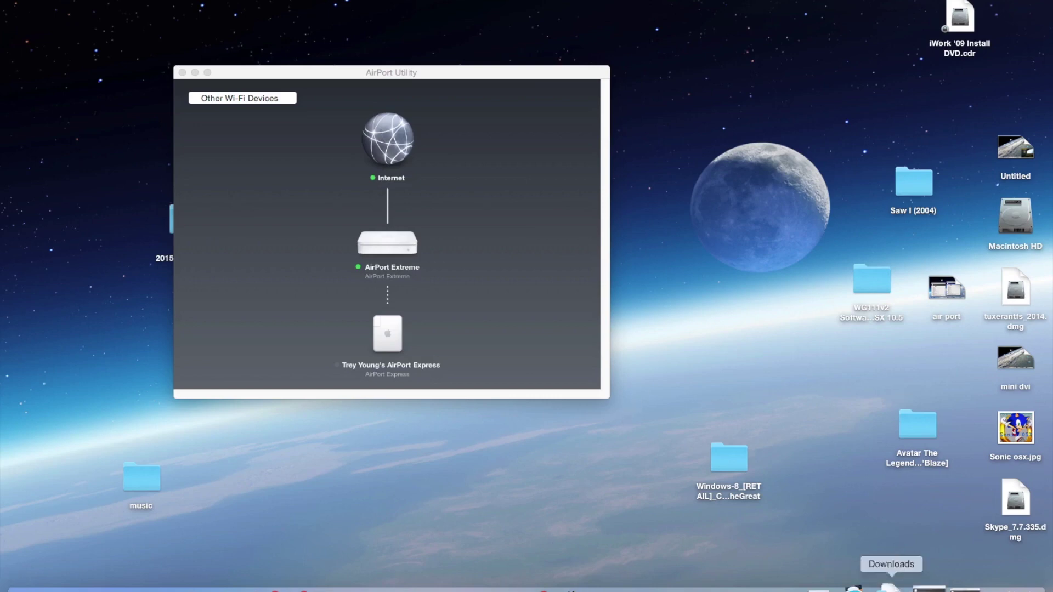
left_click(964, 580)
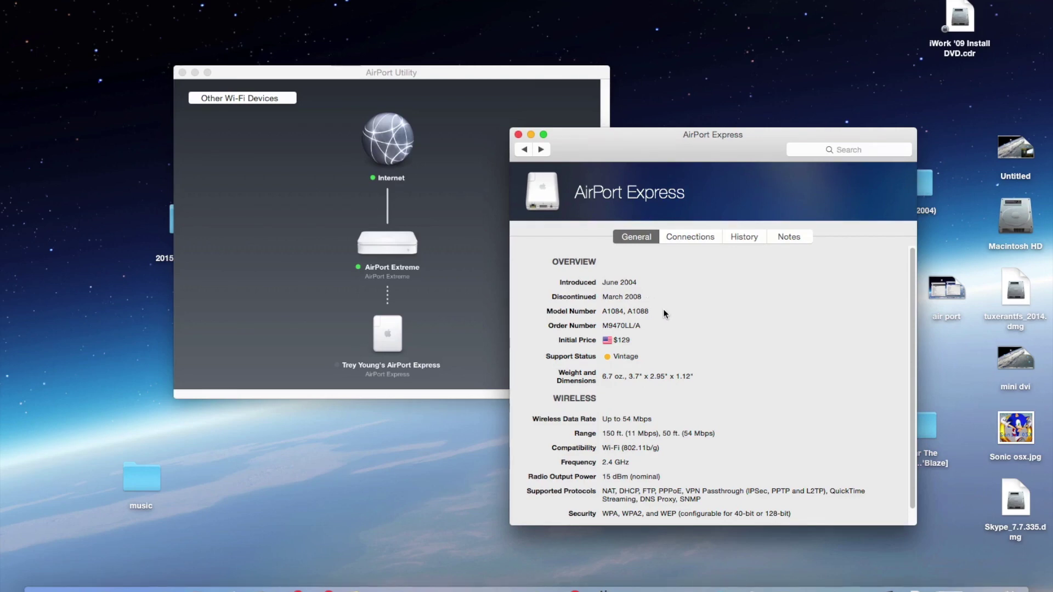
- Review the AirPort Express specs (June 2004, $129, 54 Mbps) across History, Notes, Connections and General
scroll(664, 313, "down", 1)
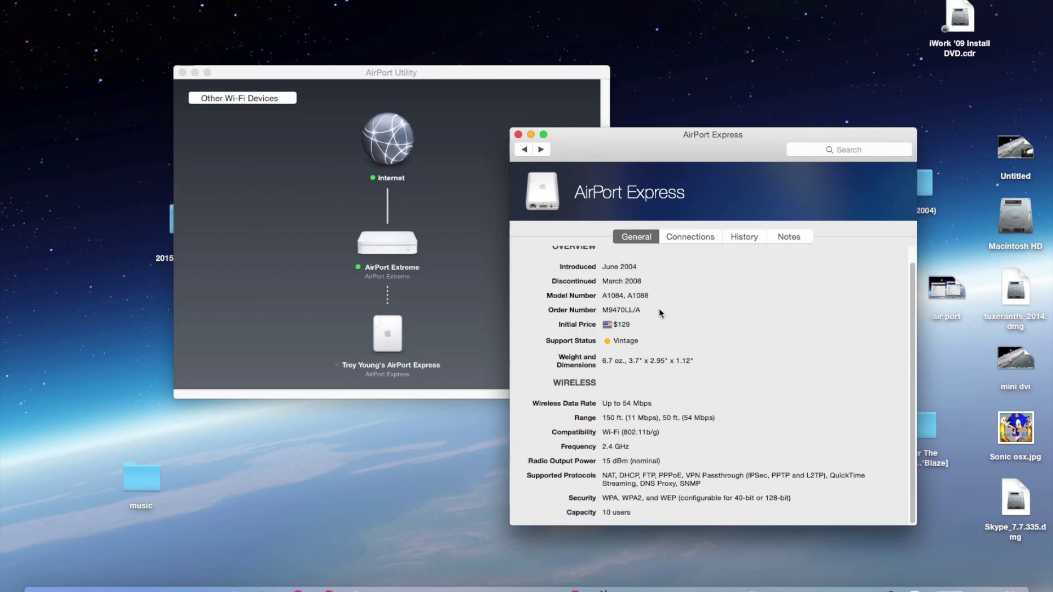
scroll(659, 309, "up", 2)
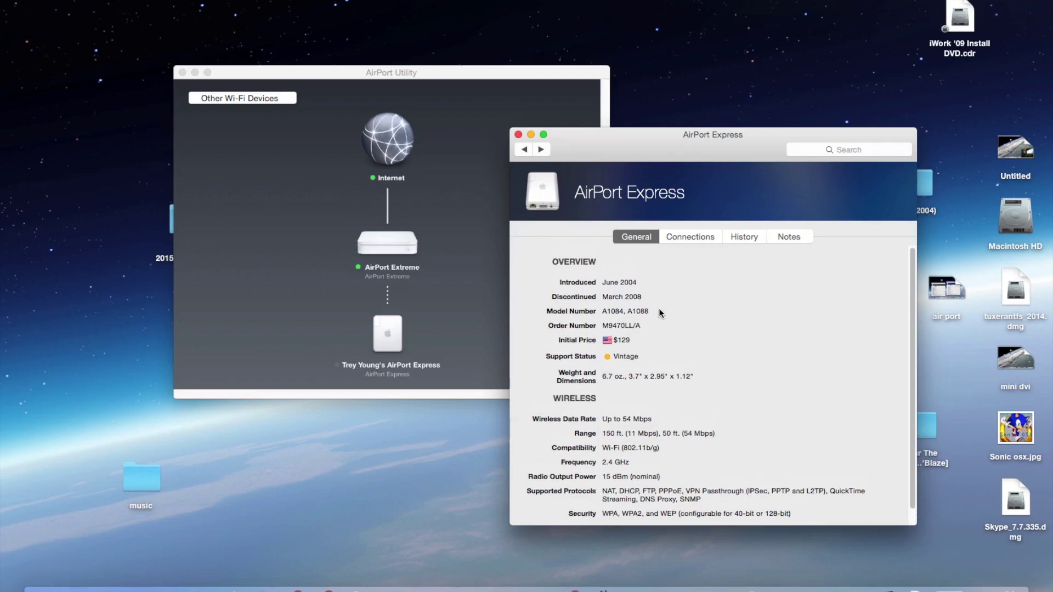
scroll(659, 308, "down", 2)
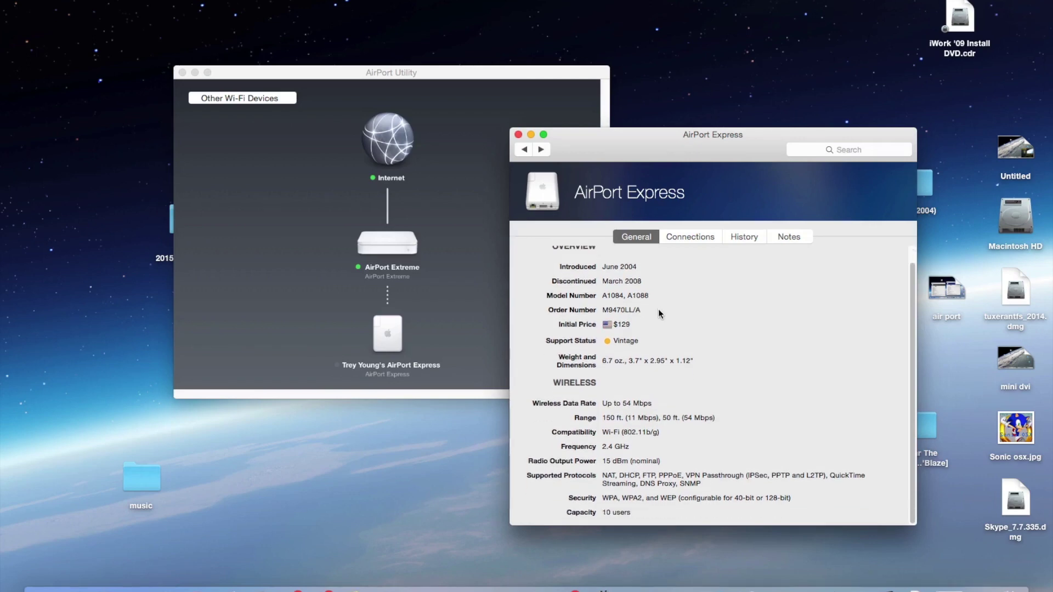
left_click(739, 240)
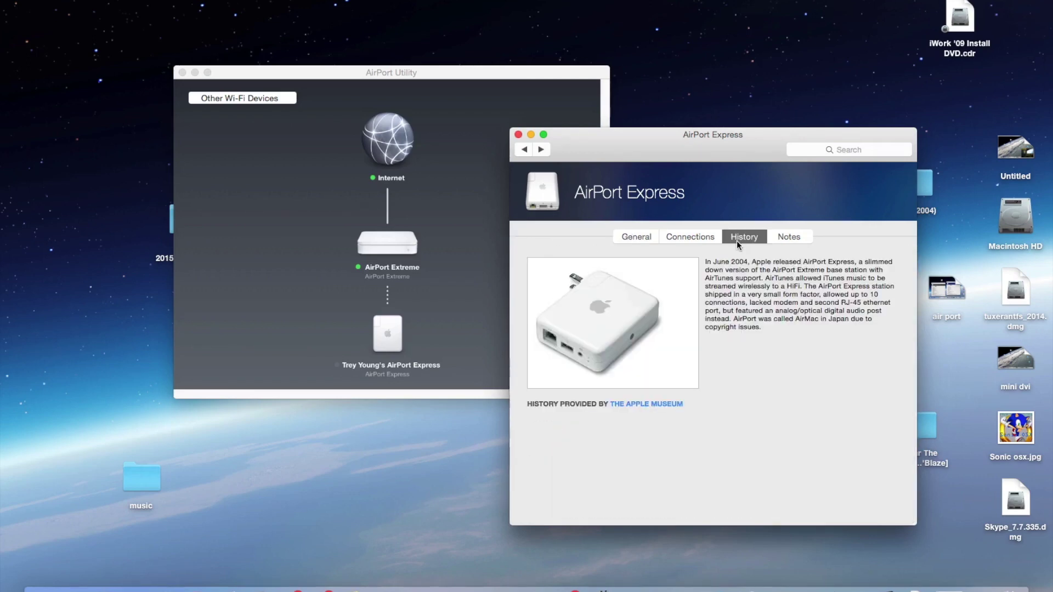
left_click(776, 237)
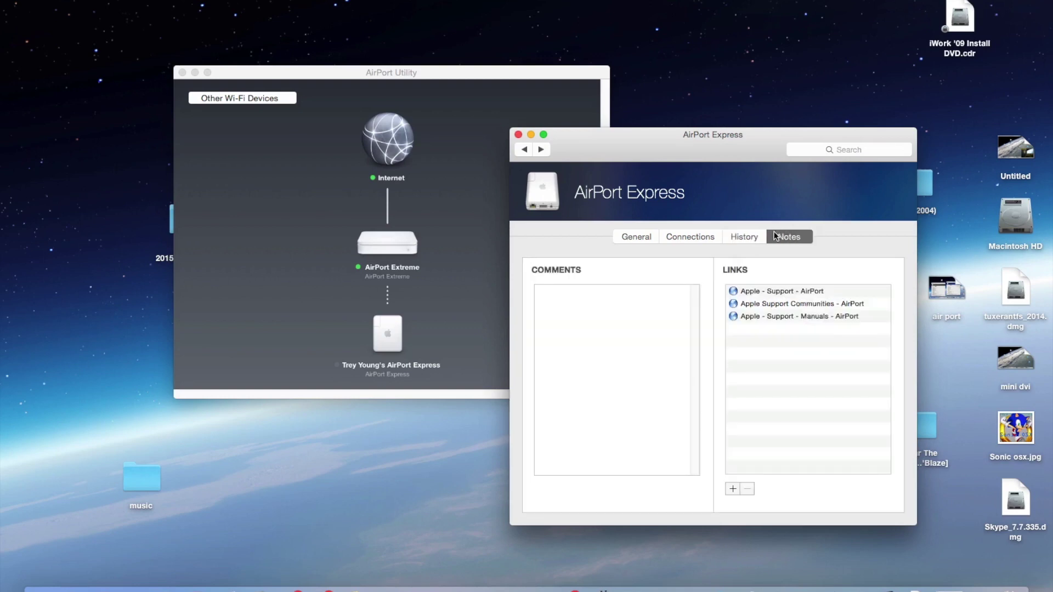
left_click(705, 238)
left_click(635, 238)
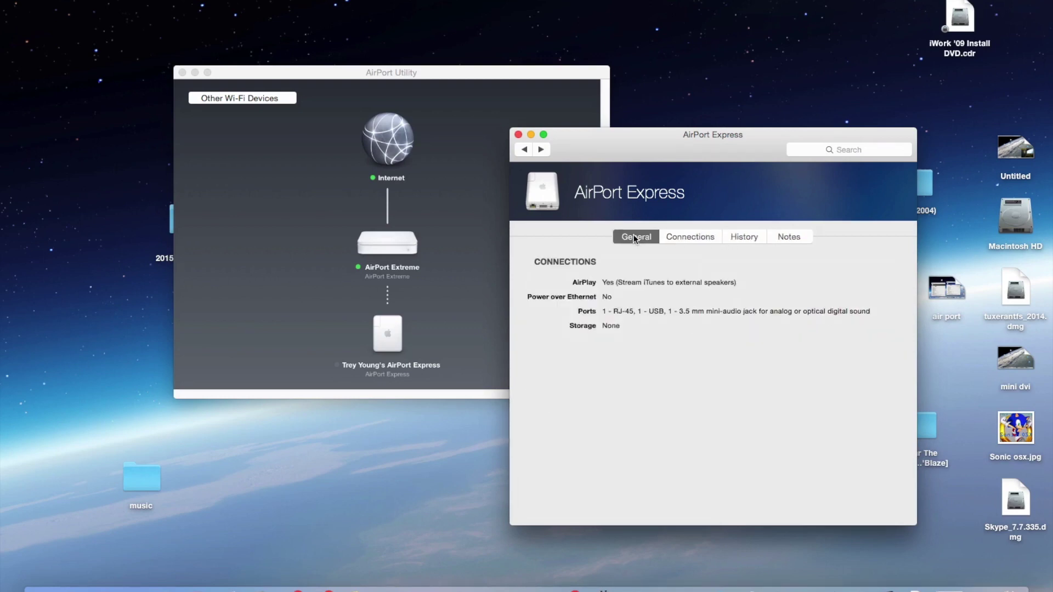
scroll(627, 247, "down", 1)
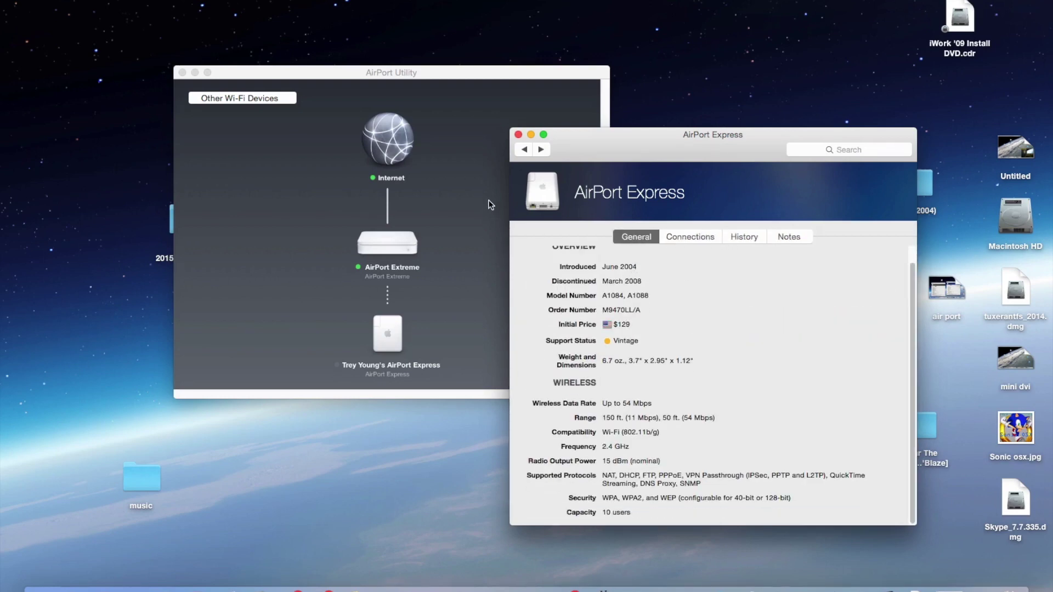